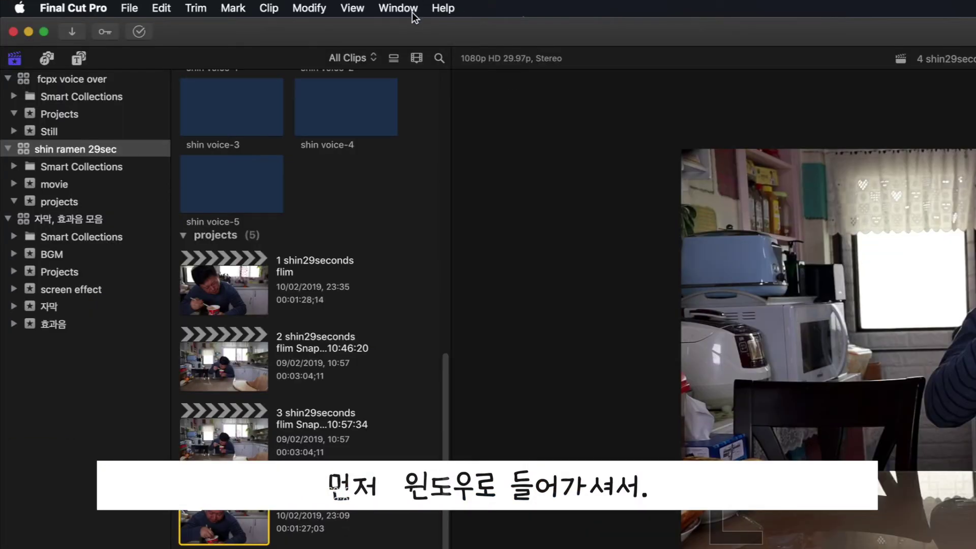
Open the Record Voiceover window and place it beside the viewer so the video stays uncovered.
left_click(398, 8)
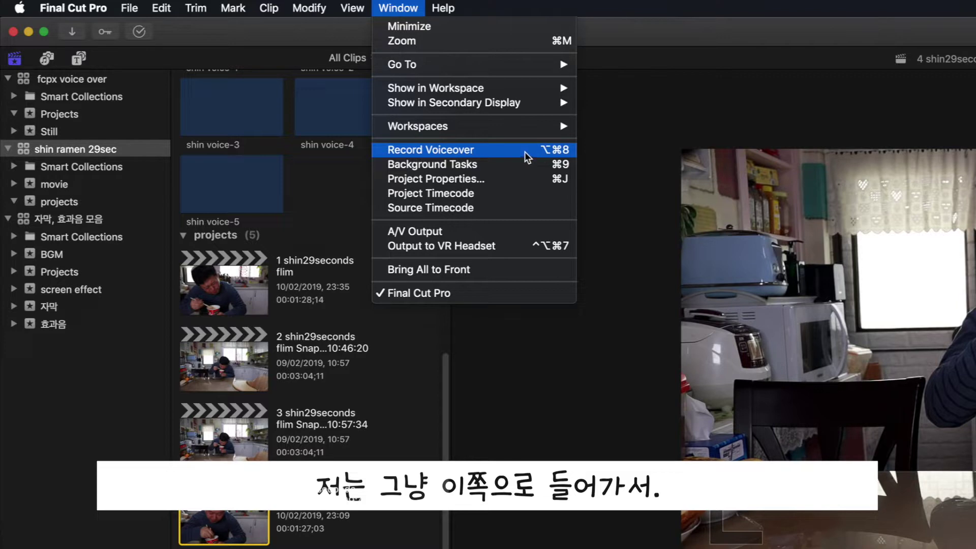
left_click(514, 151)
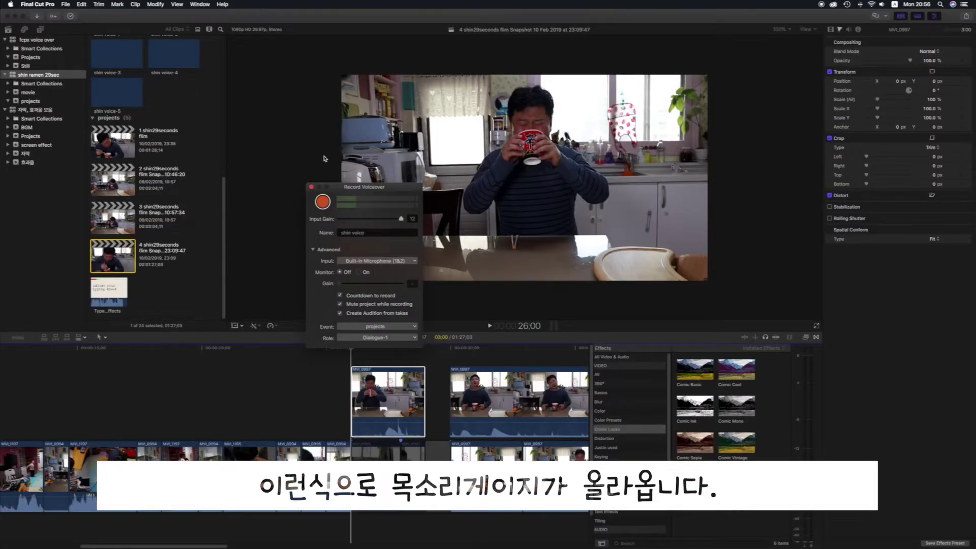
left_click_drag(356, 187, 269, 158)
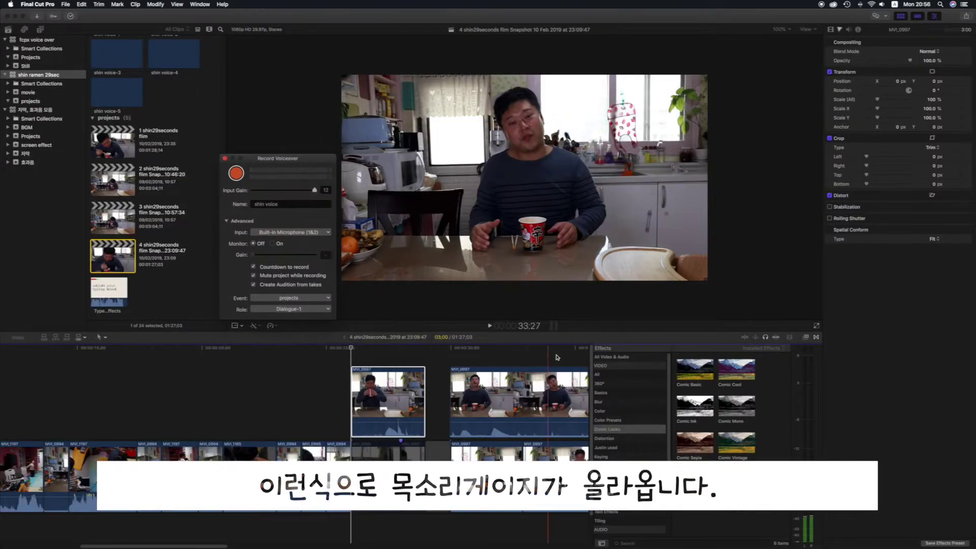
left_click(565, 321)
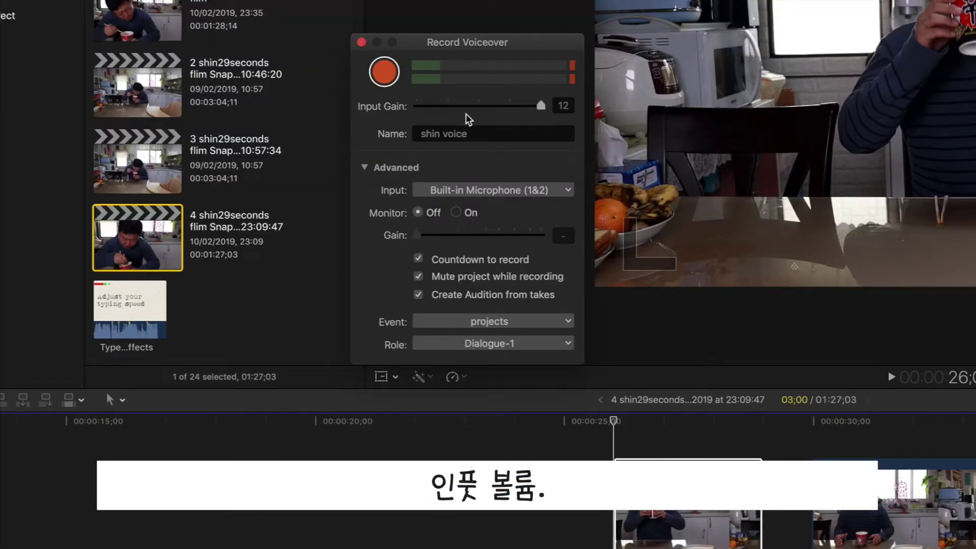
Set the voiceover input gain to 12 and the input to Built-in Microphone, Stereo - Channels 1 & 2.
left_click_drag(453, 104, 576, 110)
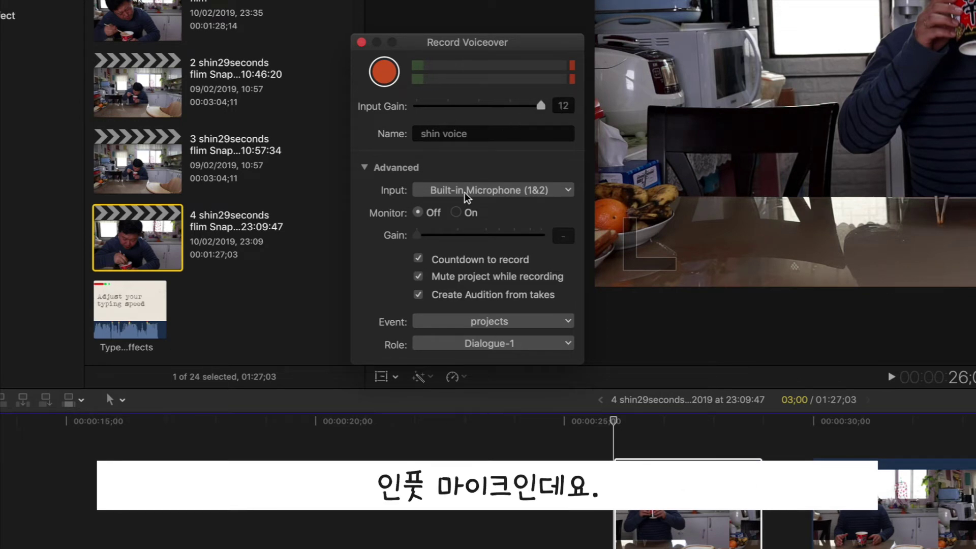
left_click(555, 191)
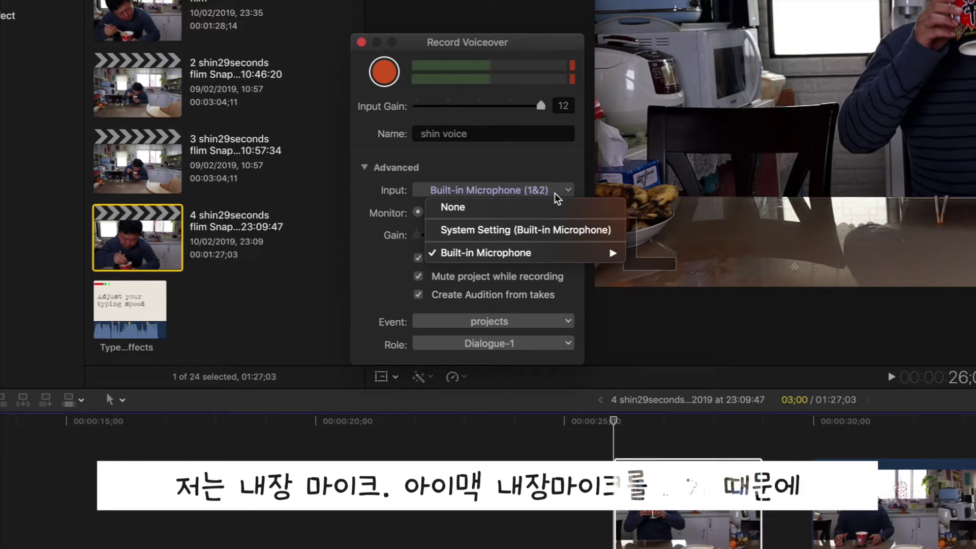
mouse_move(557, 255)
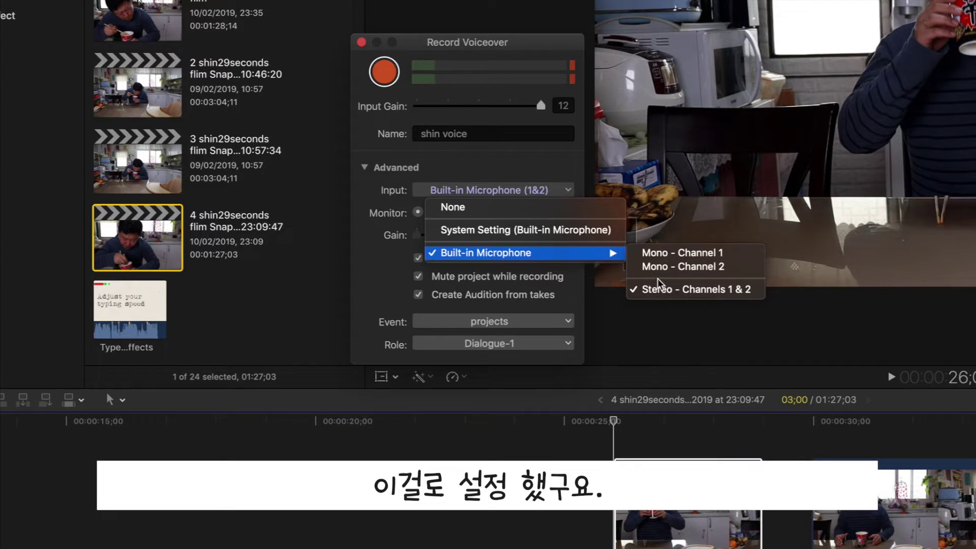
left_click(584, 239)
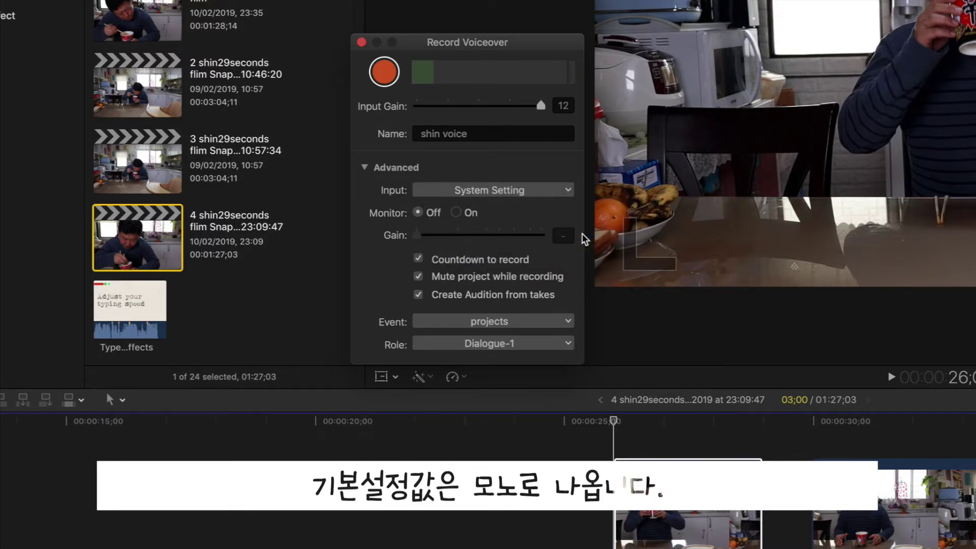
left_click(514, 190)
left_click(516, 248)
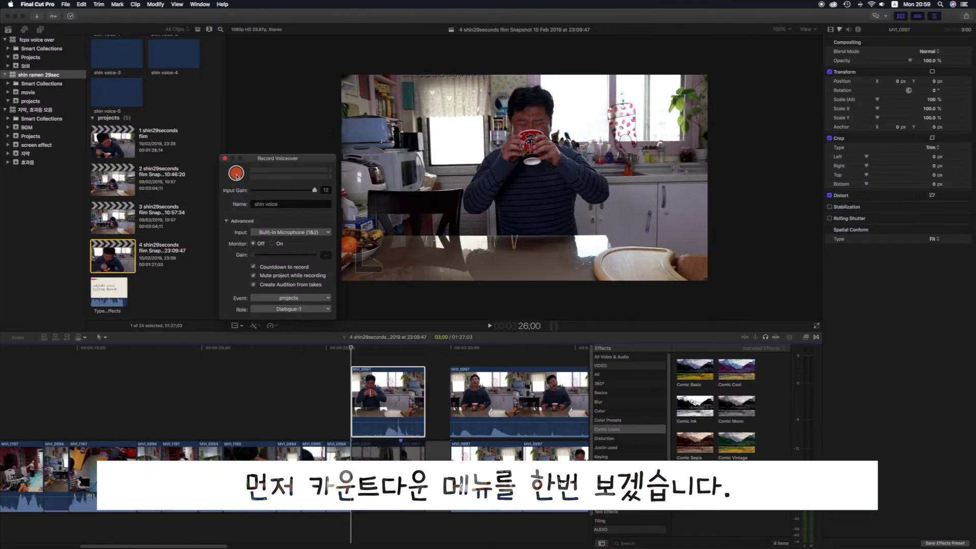
Record a first voiceover take from 26:00 with the countdown enabled and play it back.
left_click(236, 174)
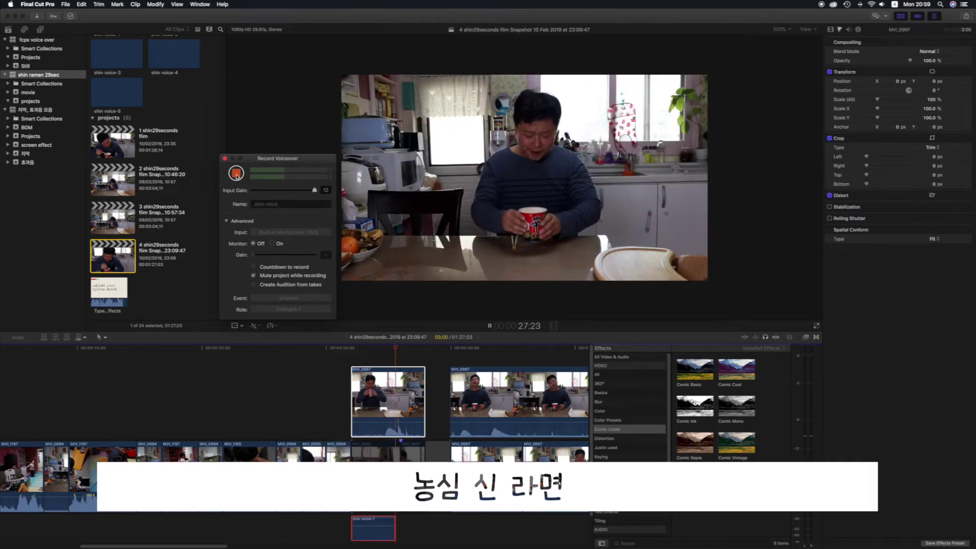
left_click(236, 174)
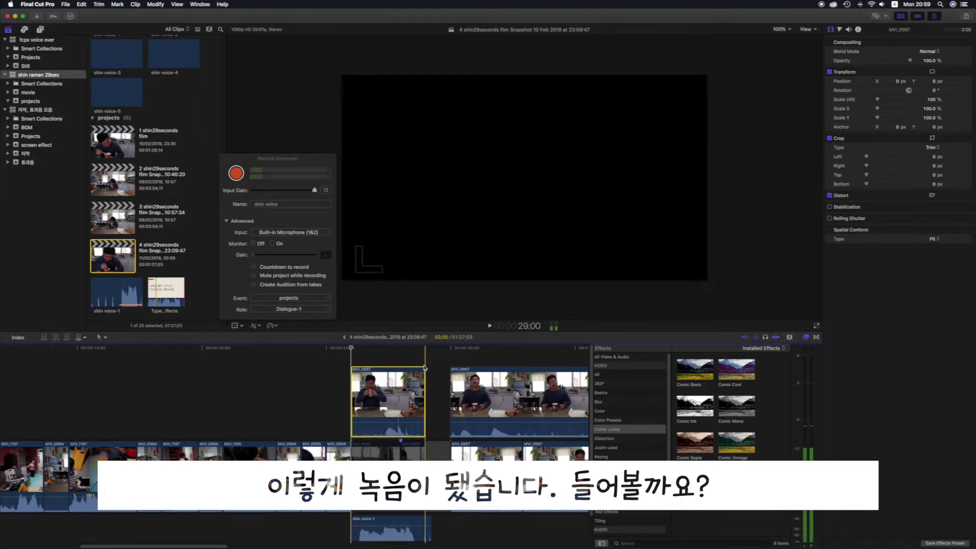
key("space")
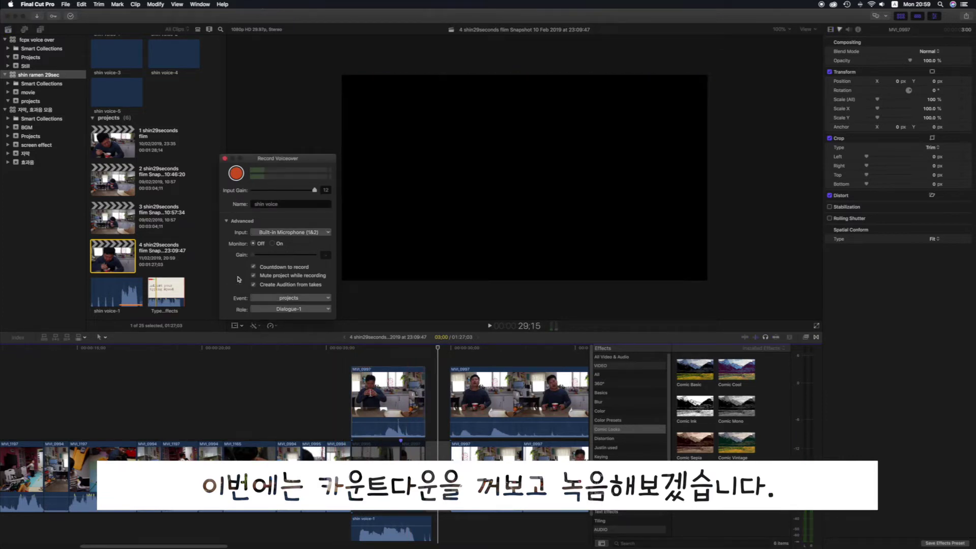
Turn off Countdown to record and record a second voiceover take from 26:00.
left_click(350, 349)
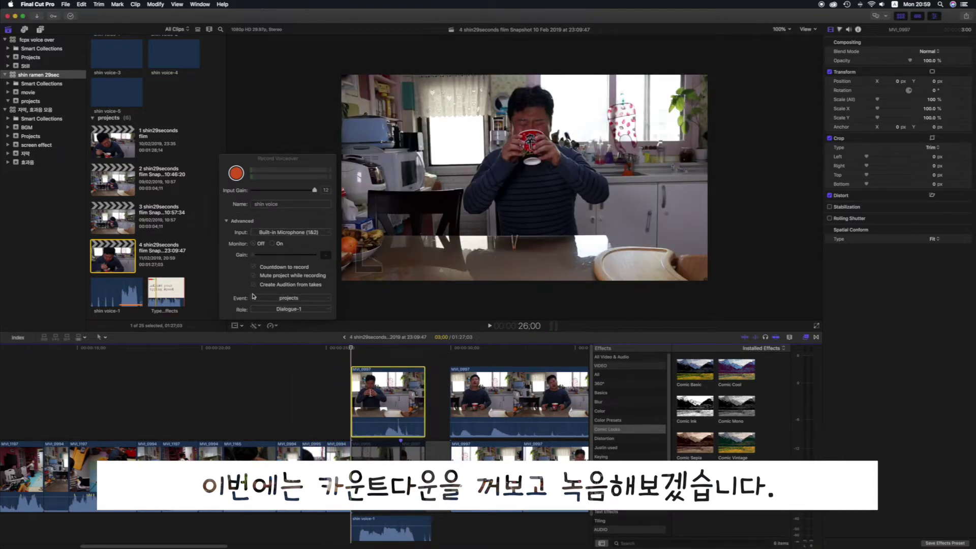
left_click(253, 267)
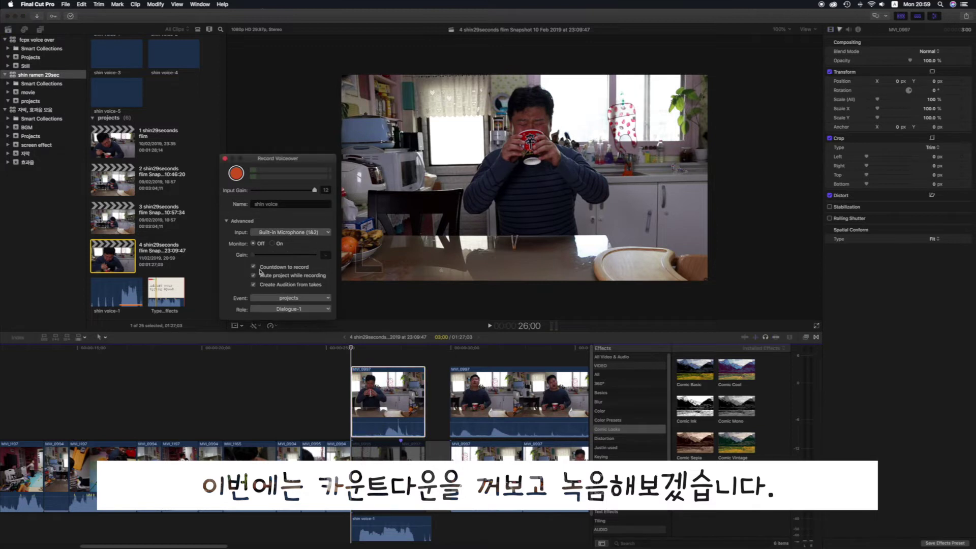
left_click(238, 175)
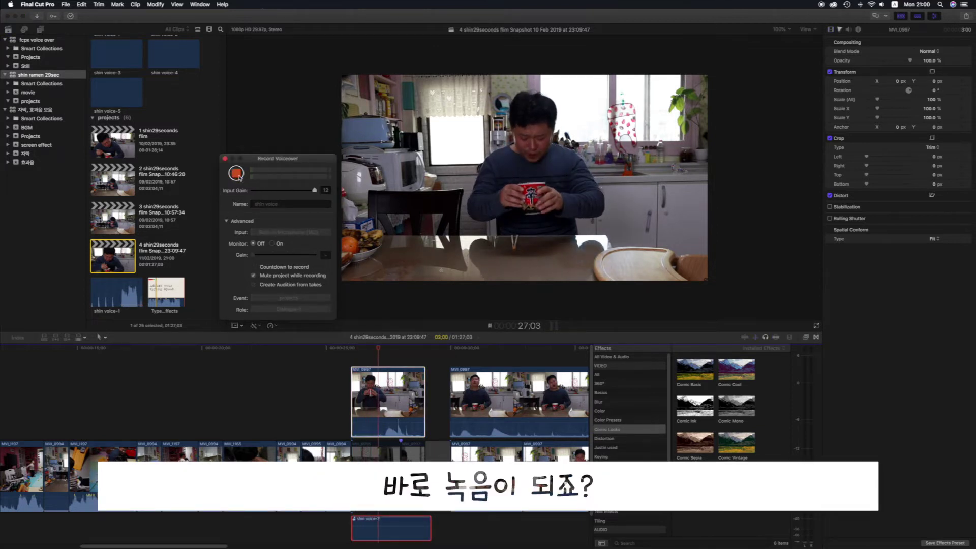
left_click(236, 173)
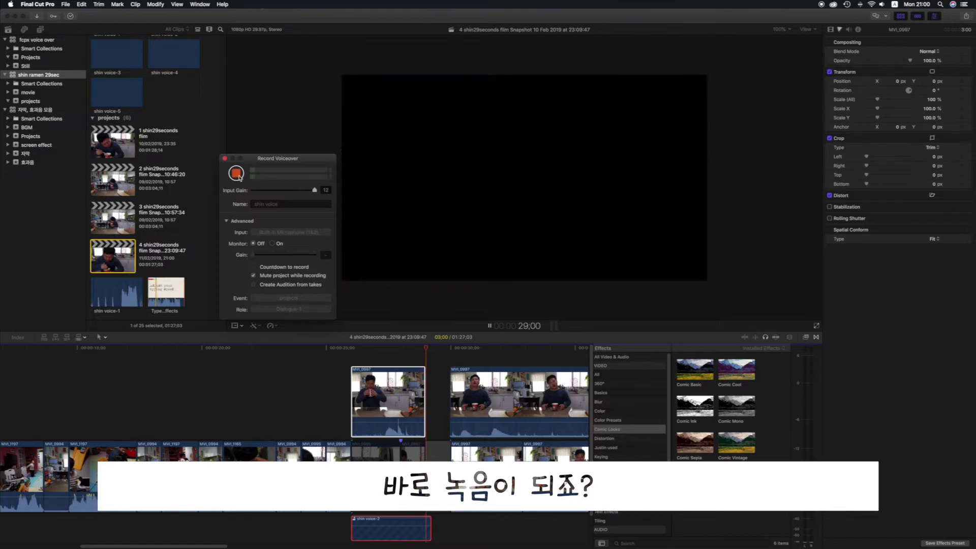
Switch the voiceover audition to the shin voice-2 take and play it back from 26:00.
left_click(354, 518)
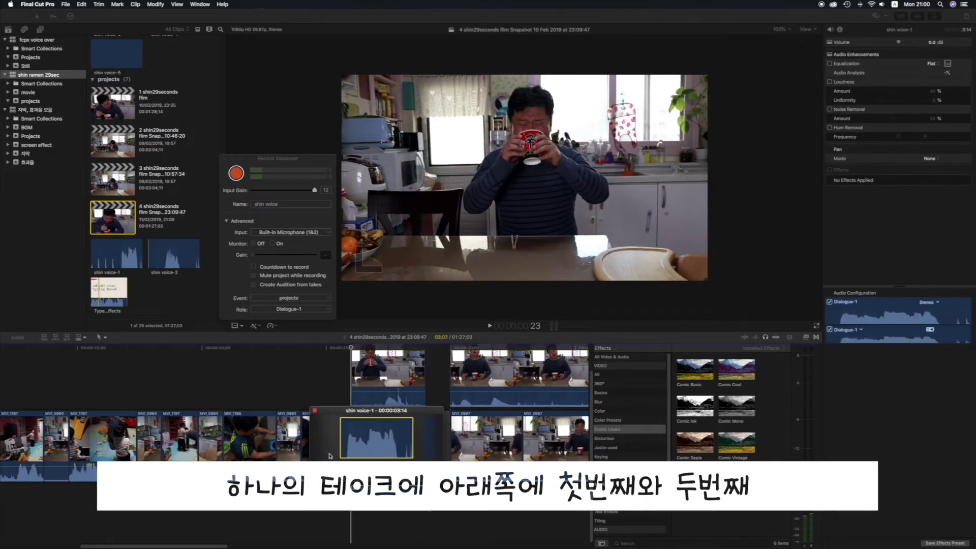
left_click(431, 438)
key("Escape")
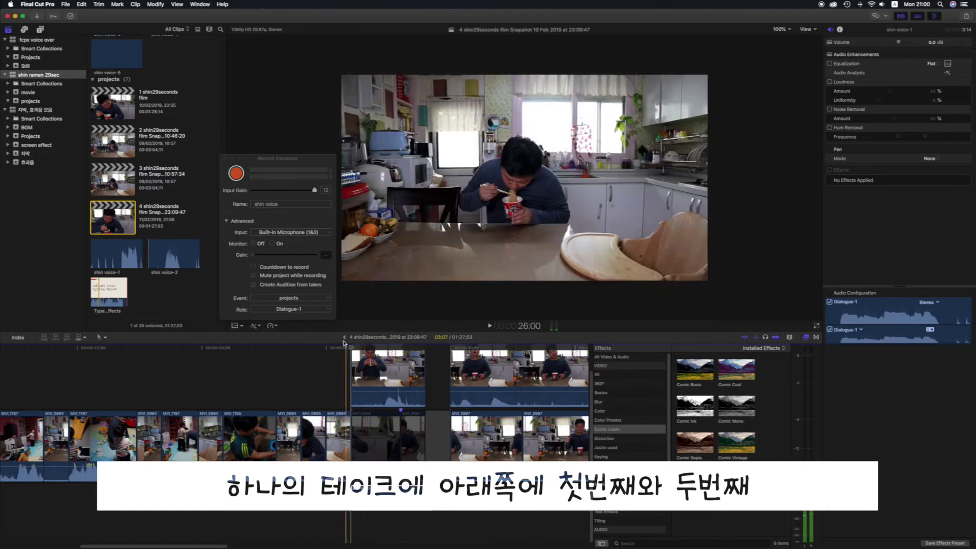
key("ctrl+Right")
key("space")
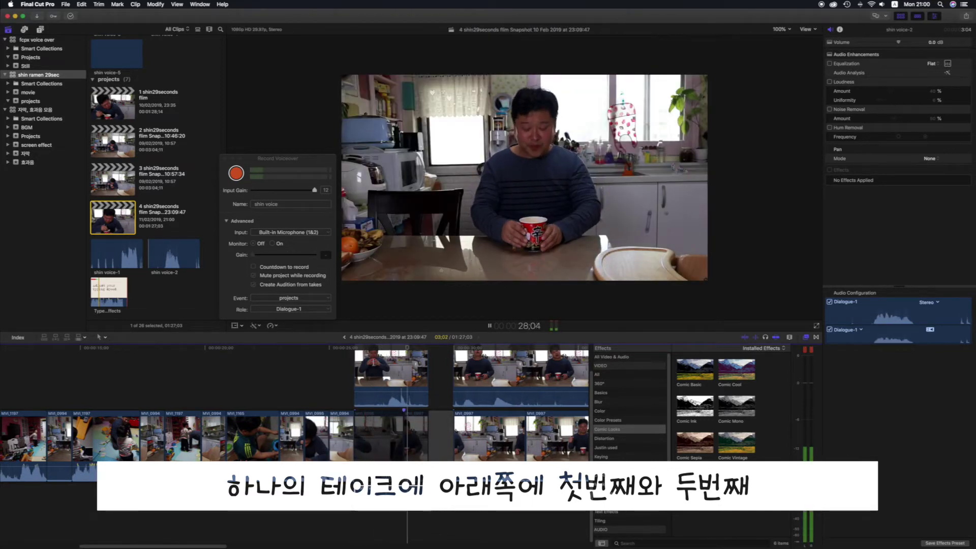
key("space")
key("Up")
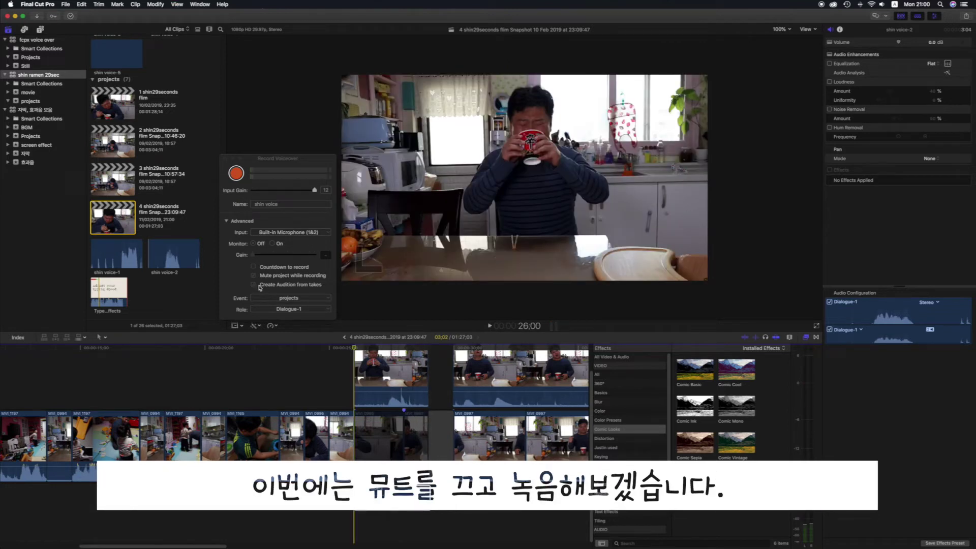
Enable Countdown to record, disable Mute project while recording, and record a third voiceover take from 26:00.
left_click(255, 271)
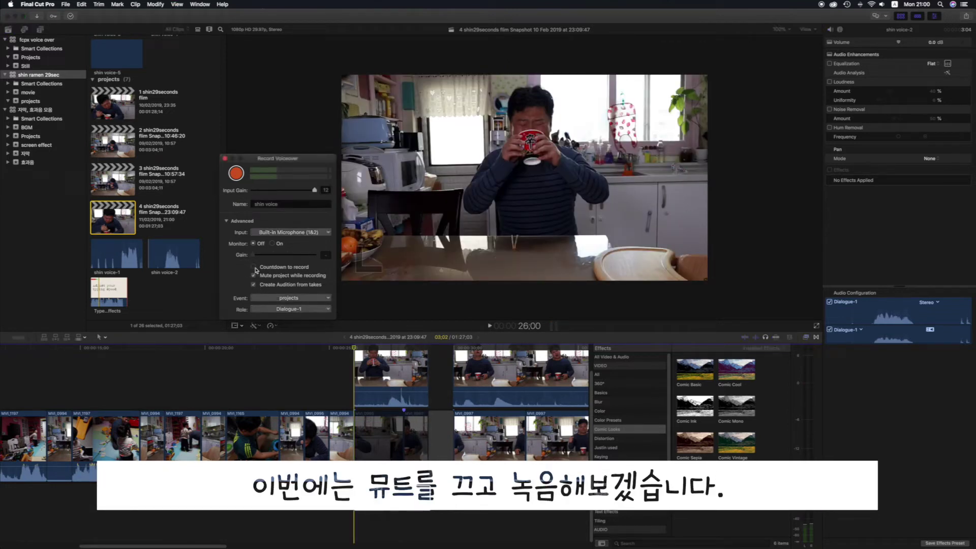
left_click(253, 275)
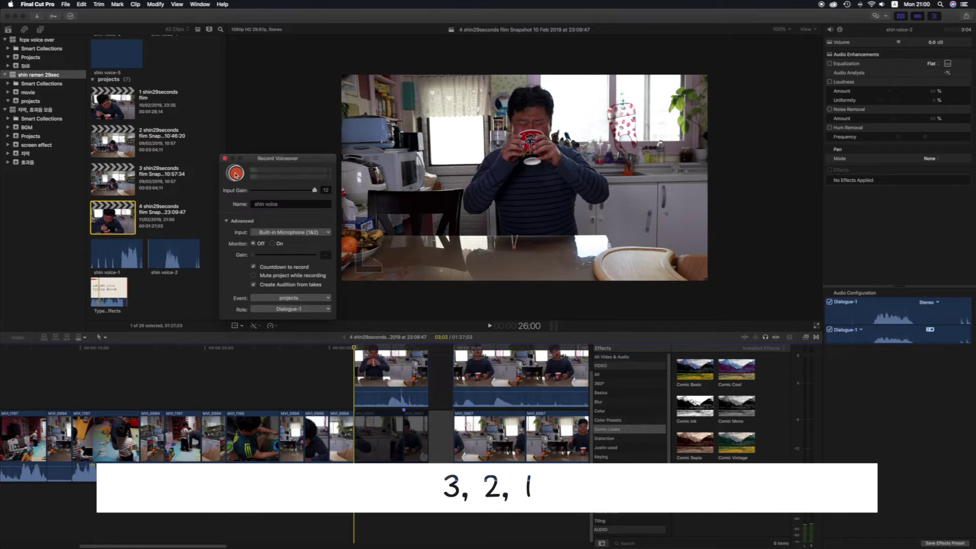
left_click(235, 174)
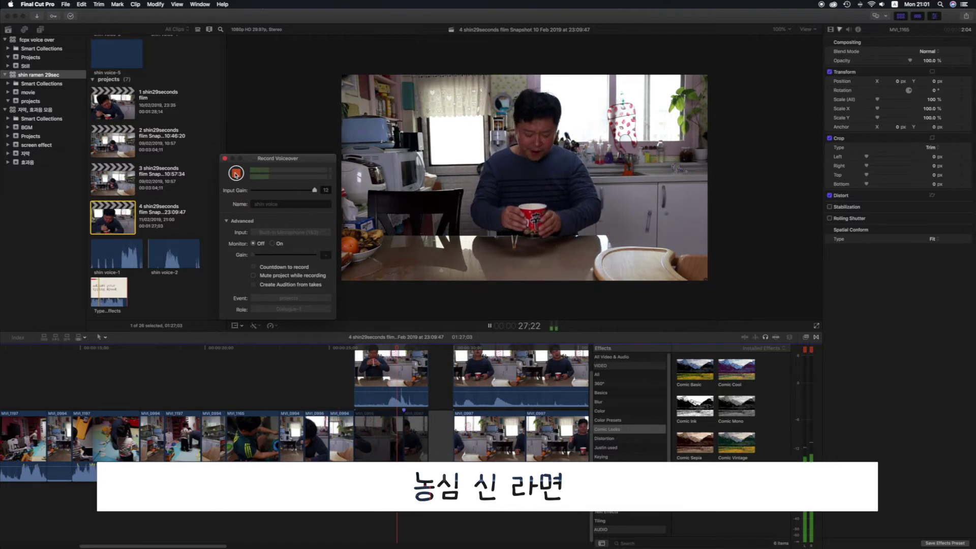
left_click(236, 173)
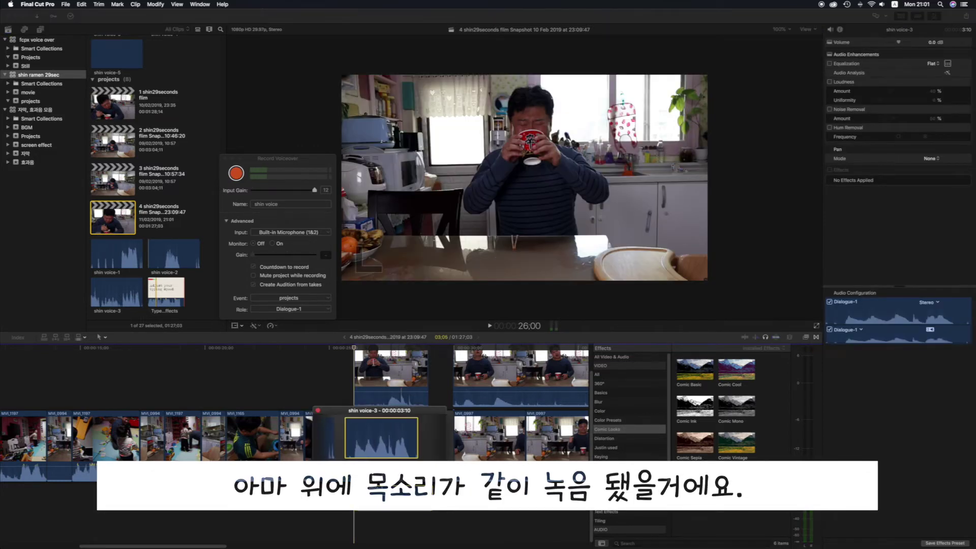
Play back the third voiceover take together with the video clip's own sound.
left_click(390, 402)
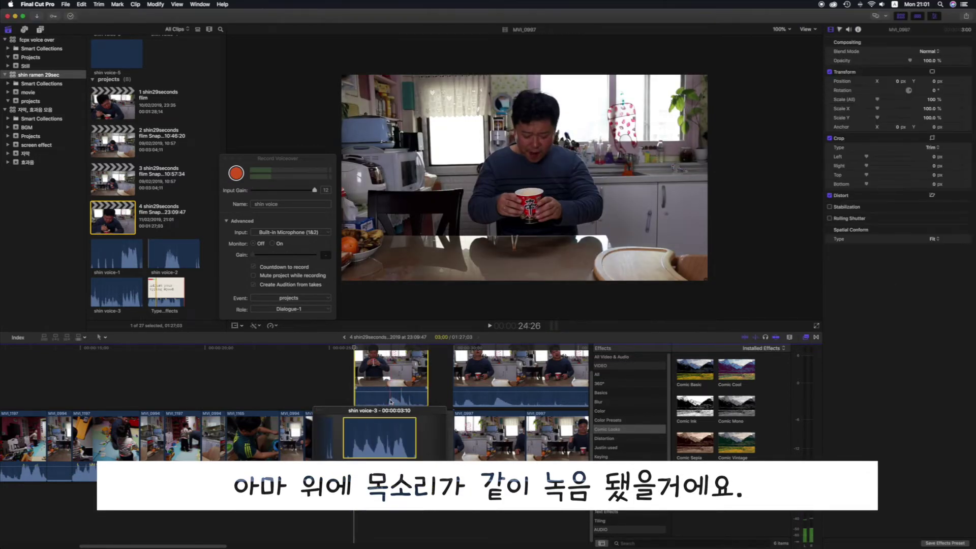
key("space")
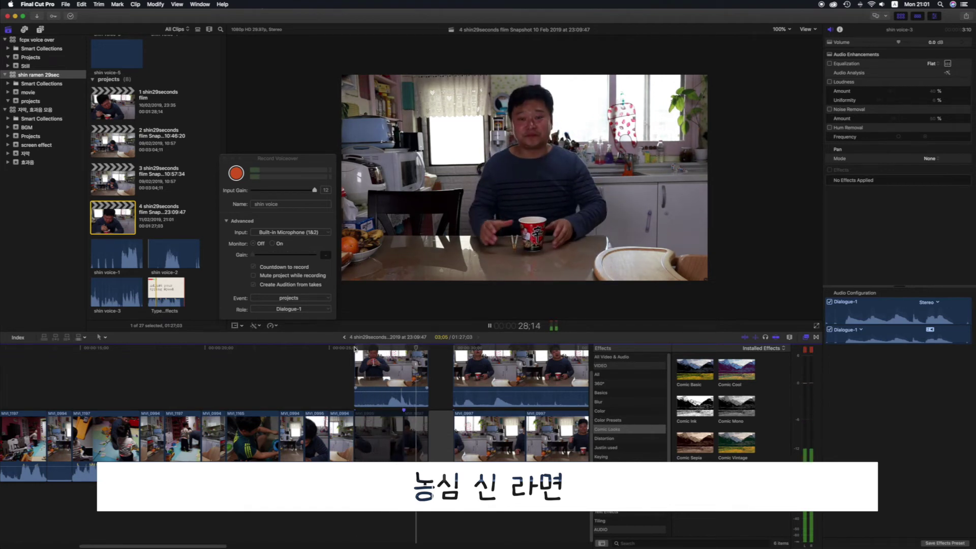
key("space")
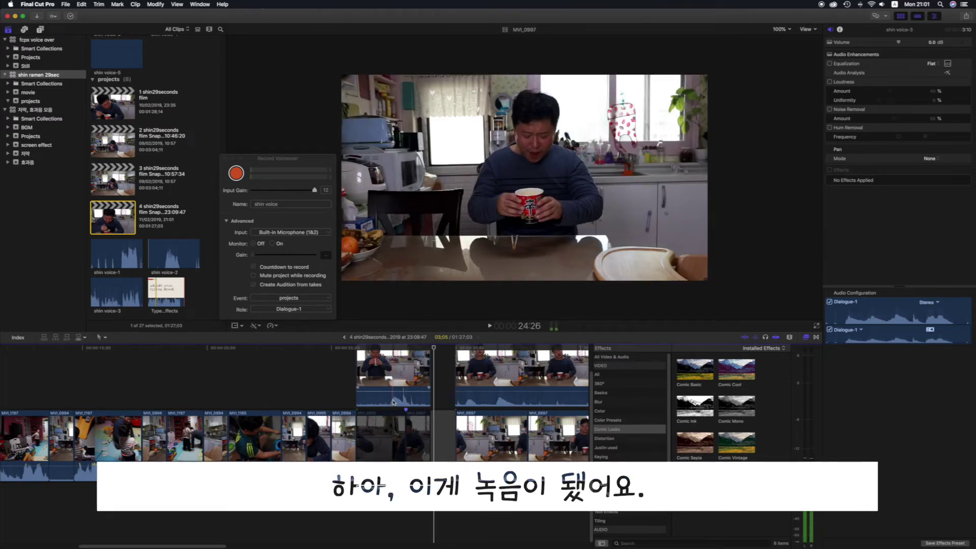
With project muting on and Create Audition from takes off, record a separate voiceover clip from 26:00.
left_click(355, 349)
left_click(237, 173)
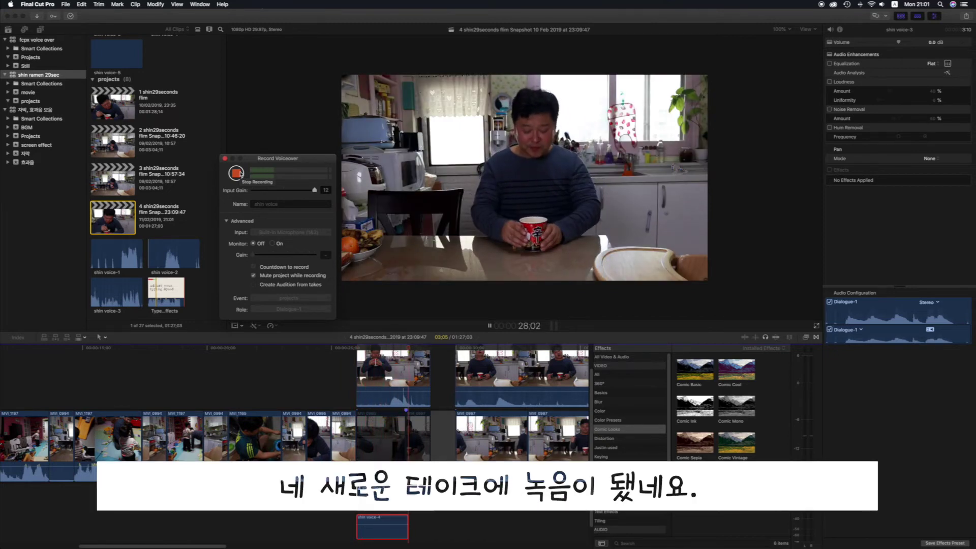
left_click(236, 173)
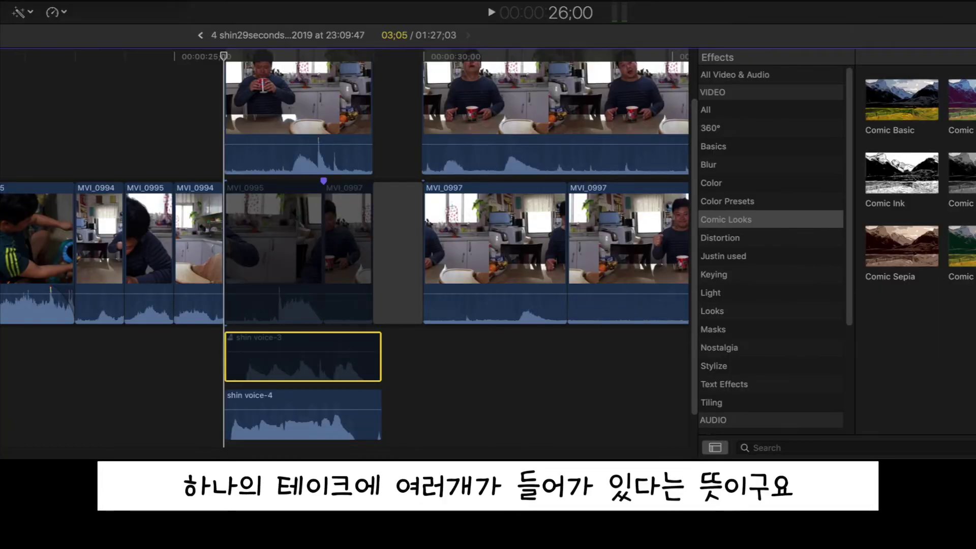
Open the audition of the shin voice-3 clip and make shin voice-1 the active take.
left_click_drag(241, 348, 241, 347)
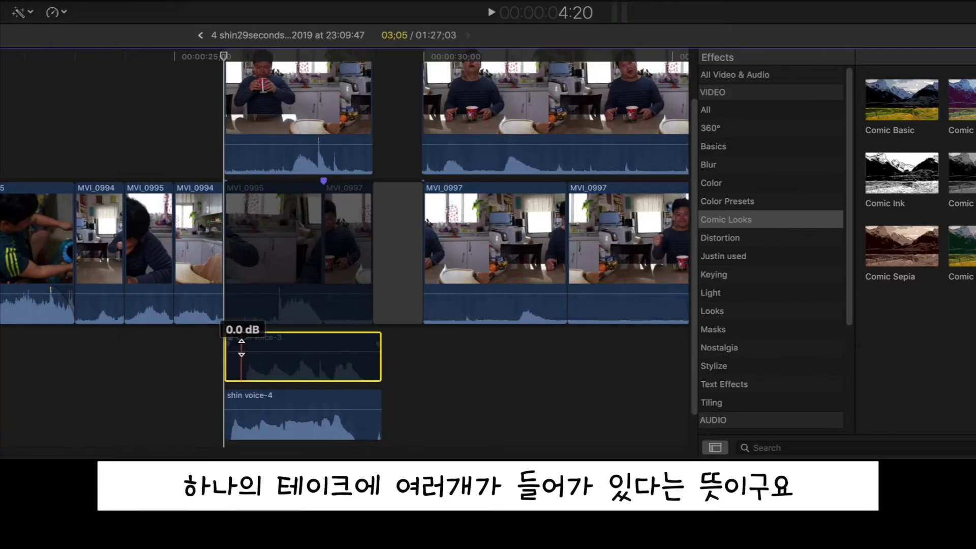
left_click(231, 337)
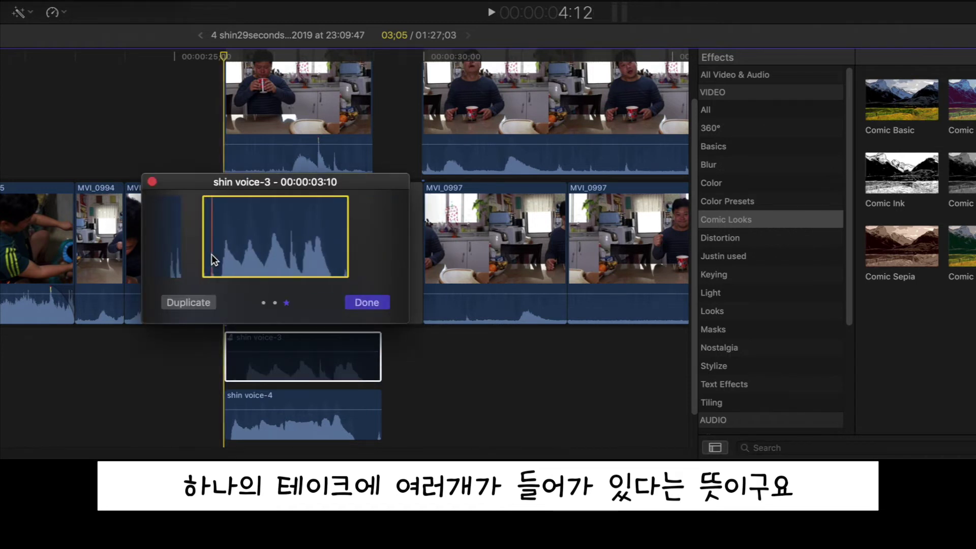
left_click(177, 237)
left_click(178, 237)
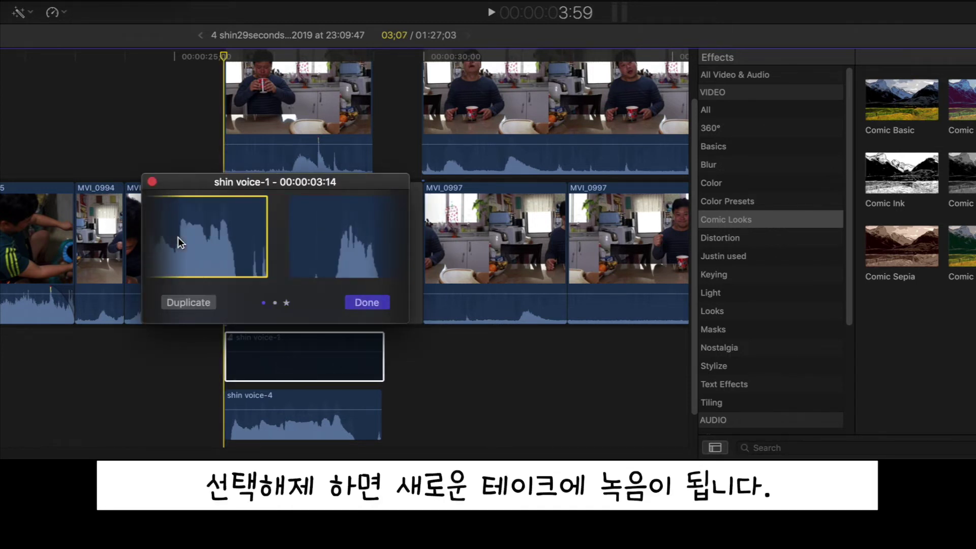
left_click(124, 284)
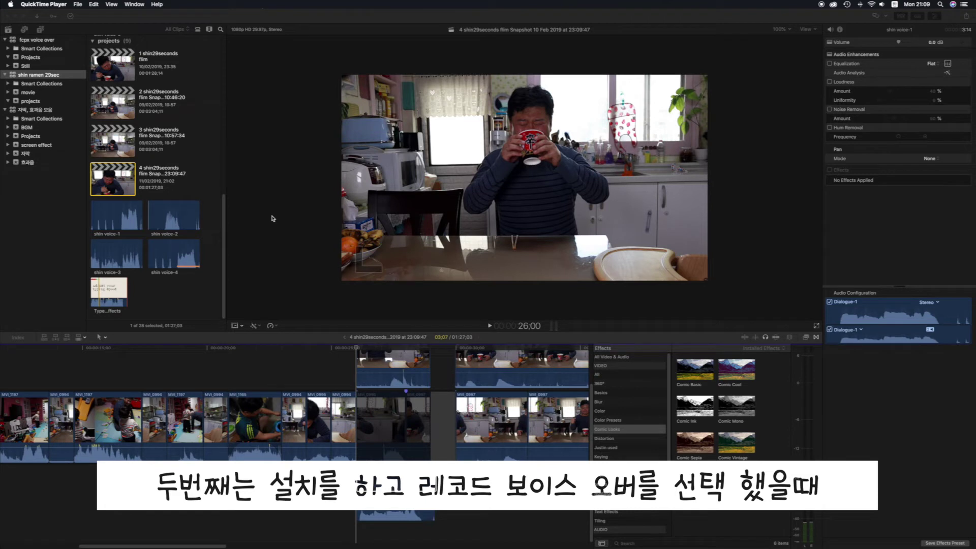
Switch back to Final Cut Pro and open the Record Voiceover window to check its audio input meter.
left_click(134, 4)
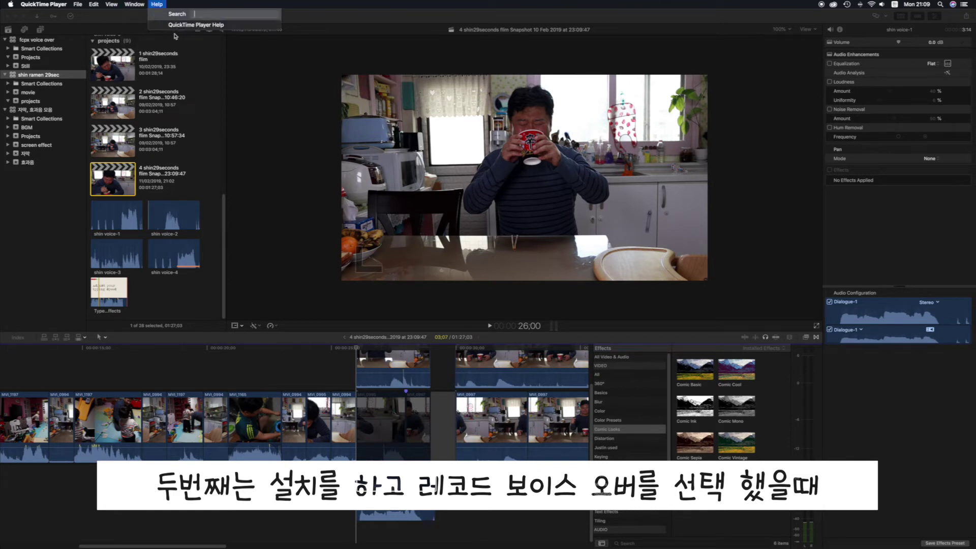
left_click(259, 160)
left_click(199, 4)
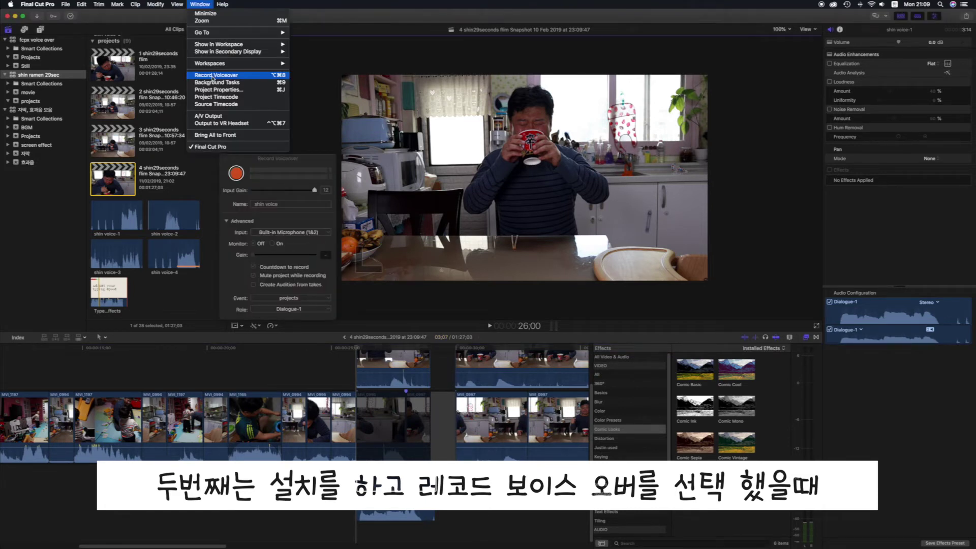
left_click(213, 75)
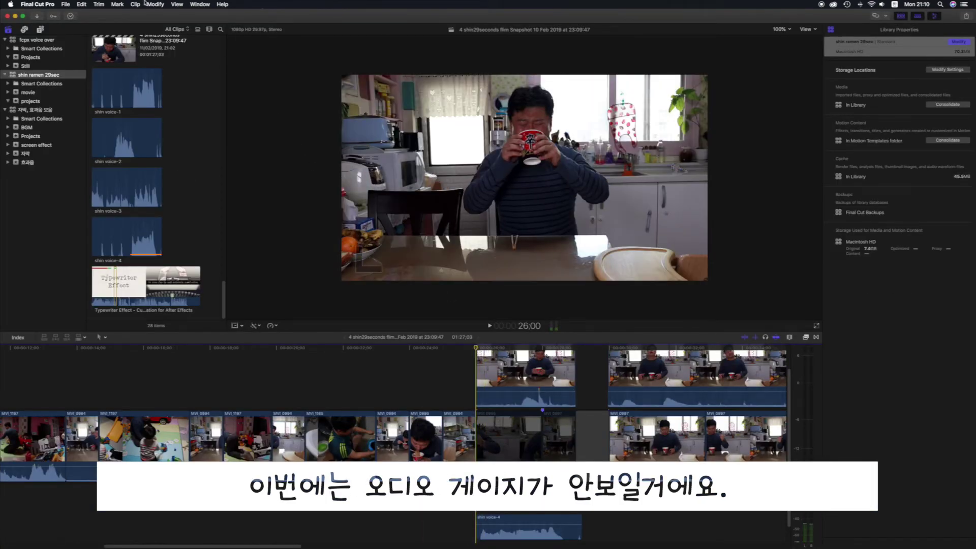
left_click(200, 4)
left_click(207, 76)
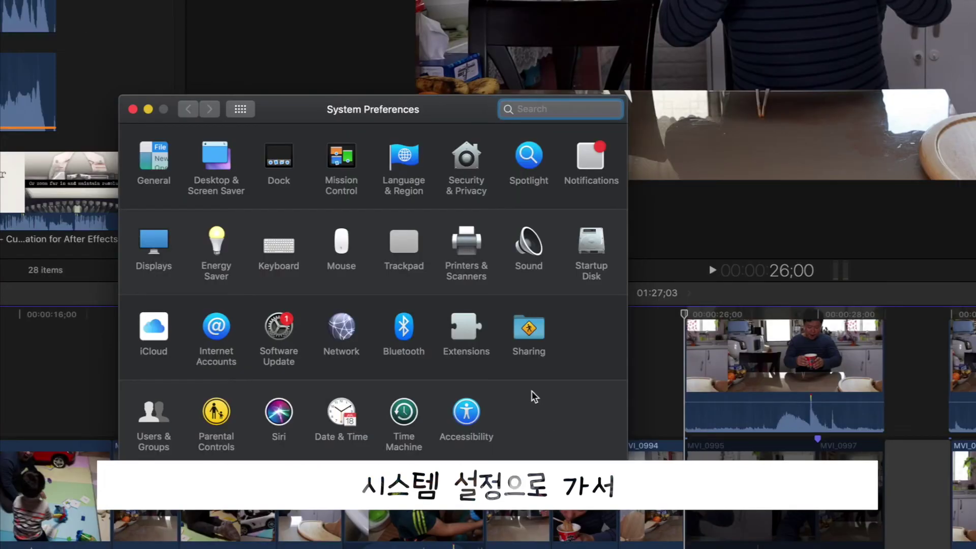
Allow Final Cut Pro microphone access in the System Preferences privacy settings, quitting it to apply the change, and reopen the Record Voiceover window.
left_click(473, 156)
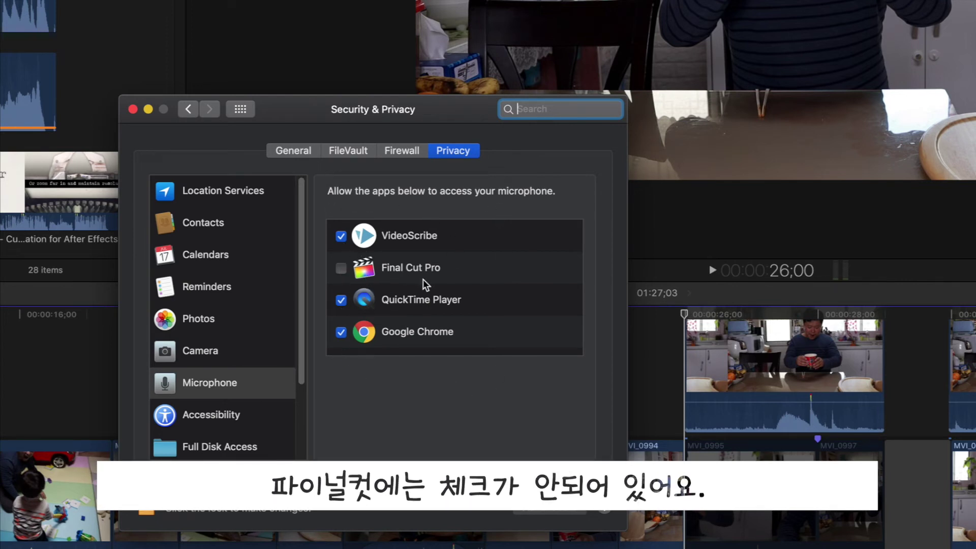
left_click(340, 272)
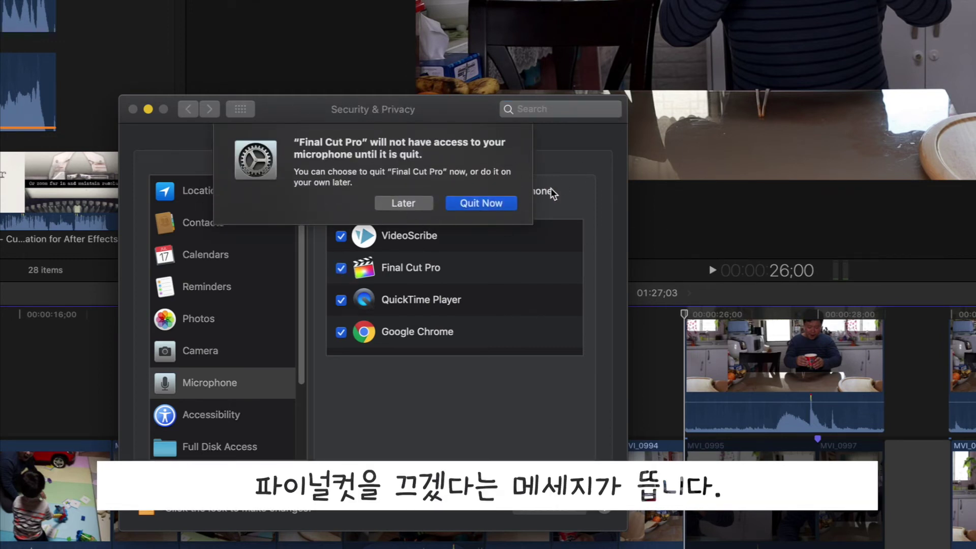
left_click(513, 203)
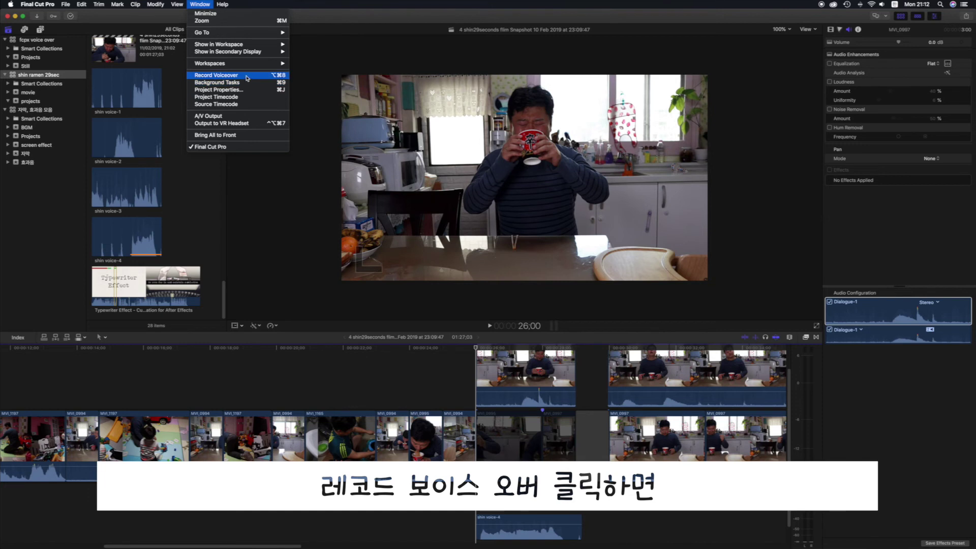
left_click(247, 76)
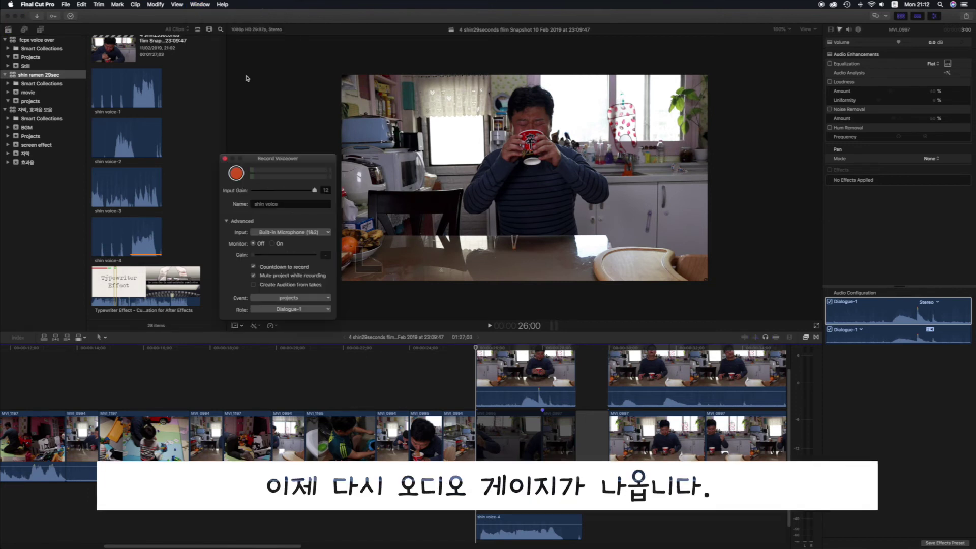